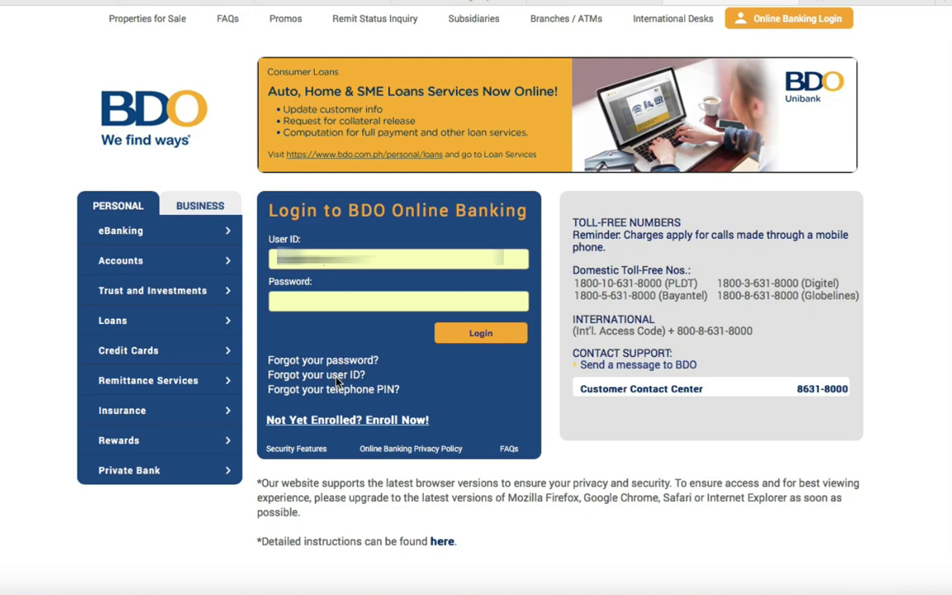
Enter the account password and submit the login credentials
click(342, 296)
text(***)
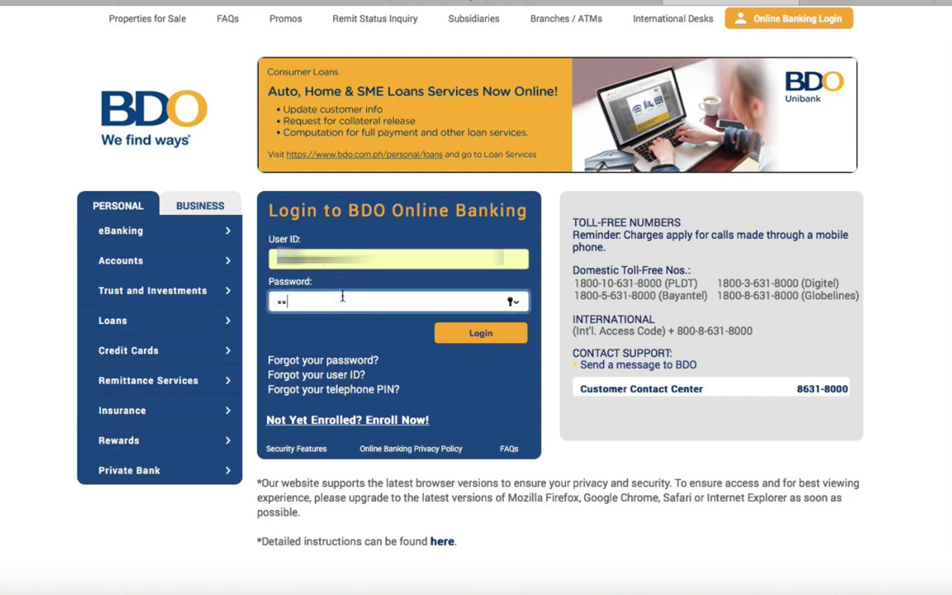
text(*********)
click(468, 339)
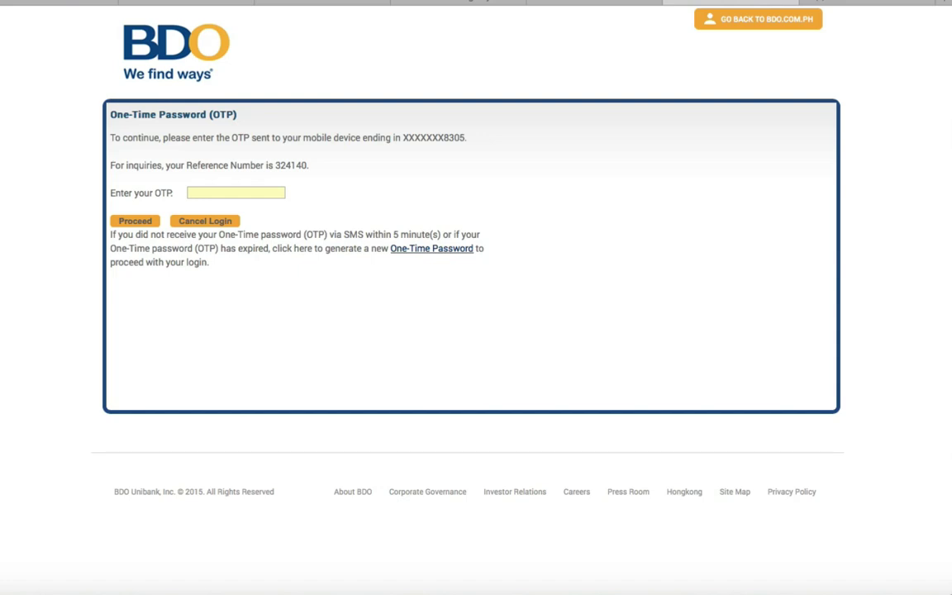
Enter the SMS one-time password, fixing its last digit after the invalid-code error, and proceed
click(262, 192)
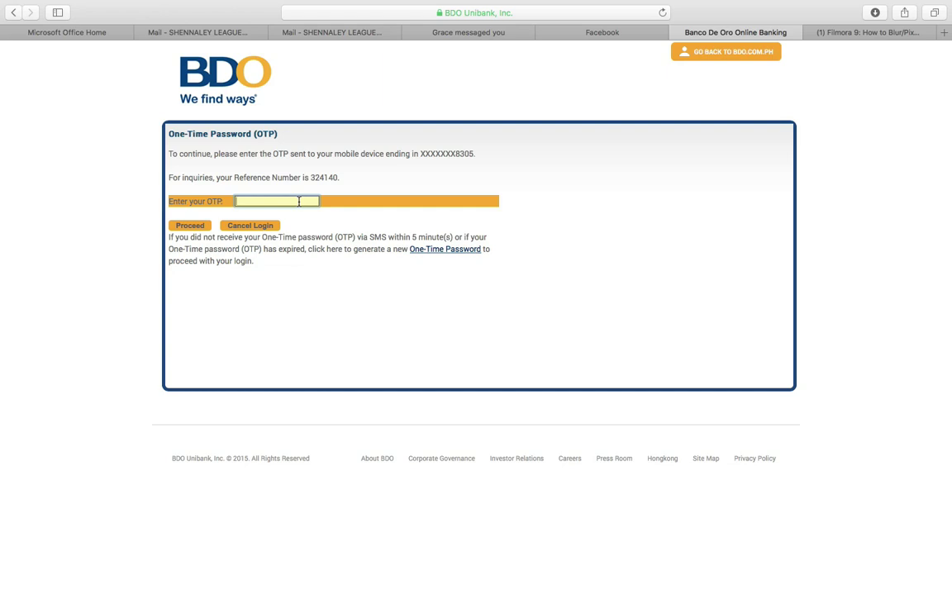
click(192, 226)
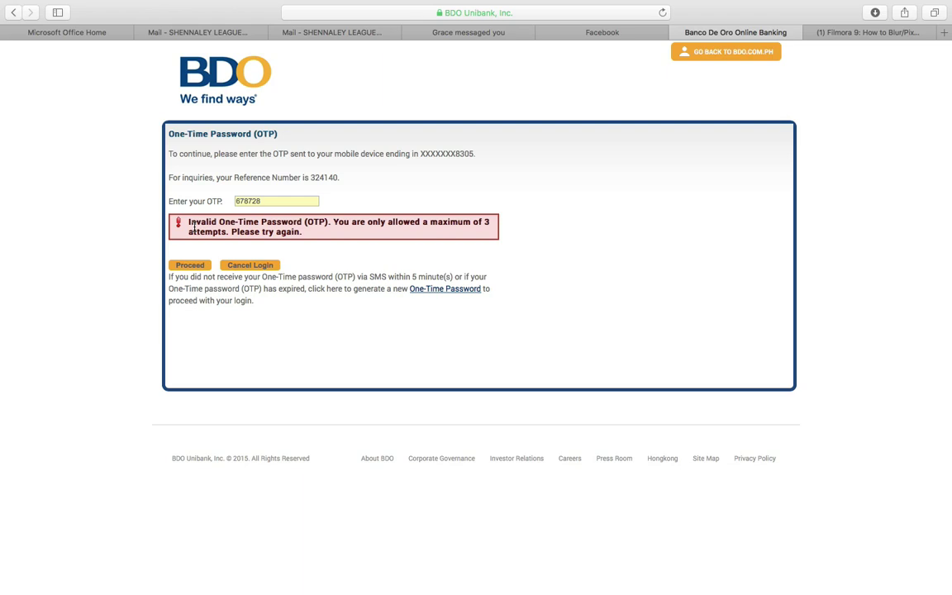
click(265, 201)
key(BackSpace)
text(4)
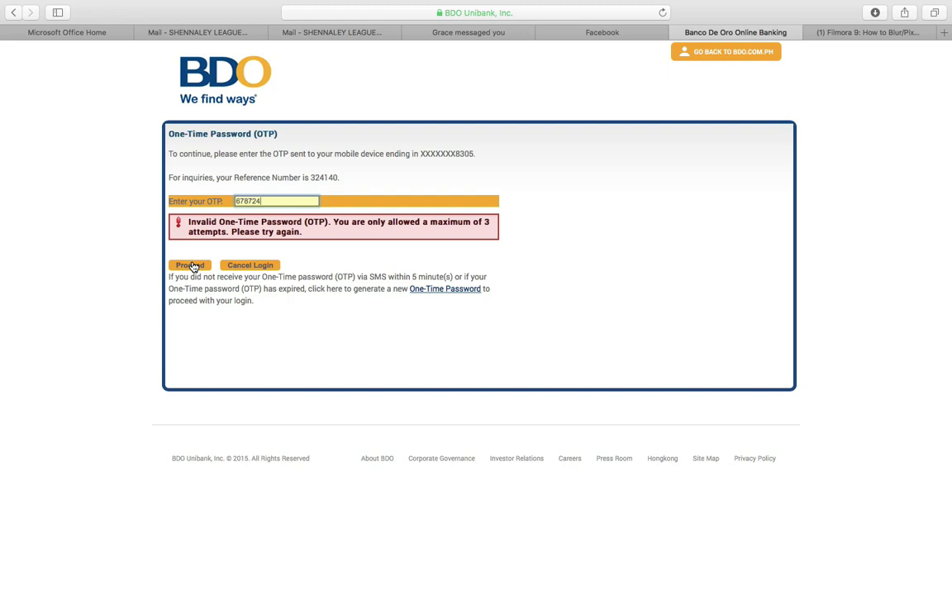
click(191, 268)
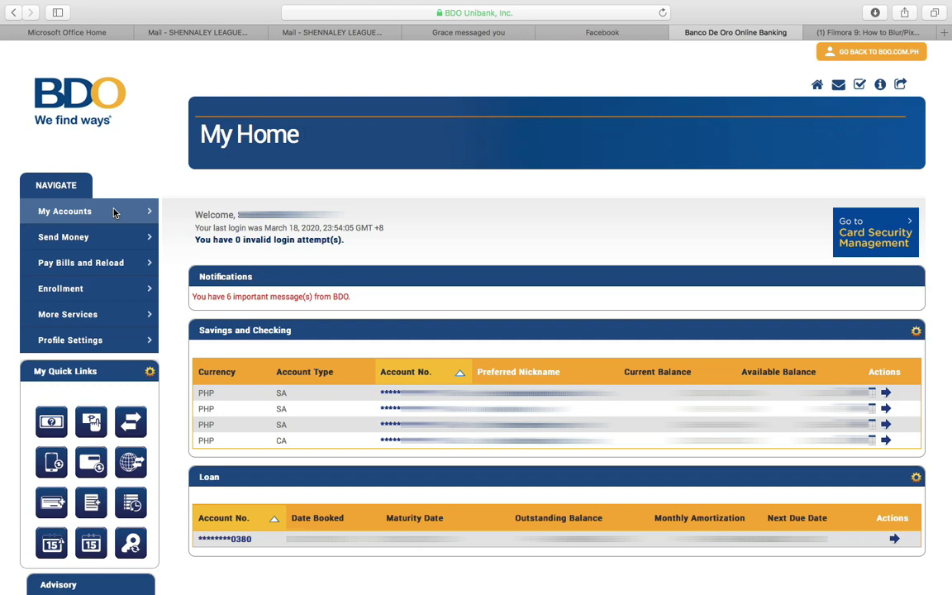
Go to Enrollment > Company/Biller > Enroll from the Navigate menu
click(114, 212)
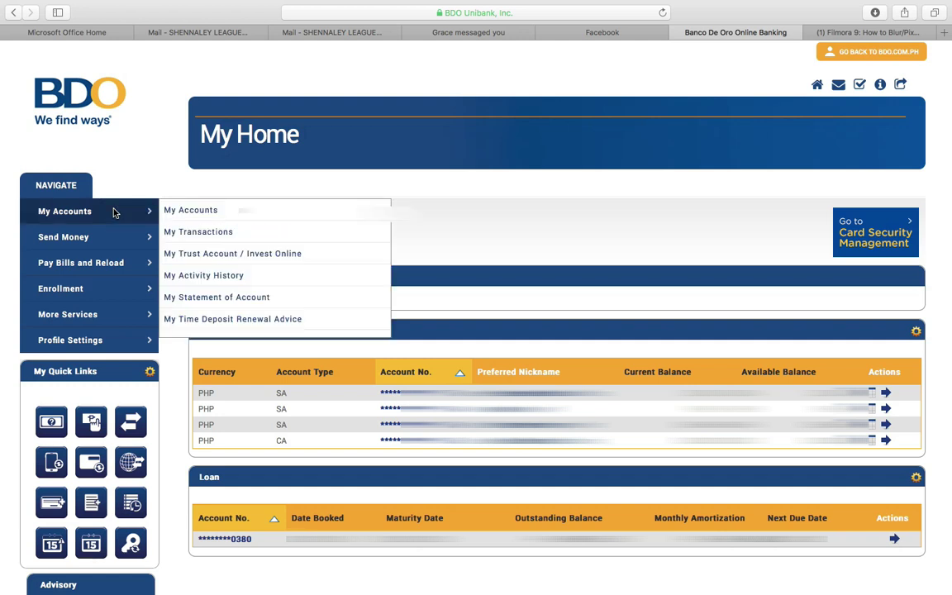
click(96, 300)
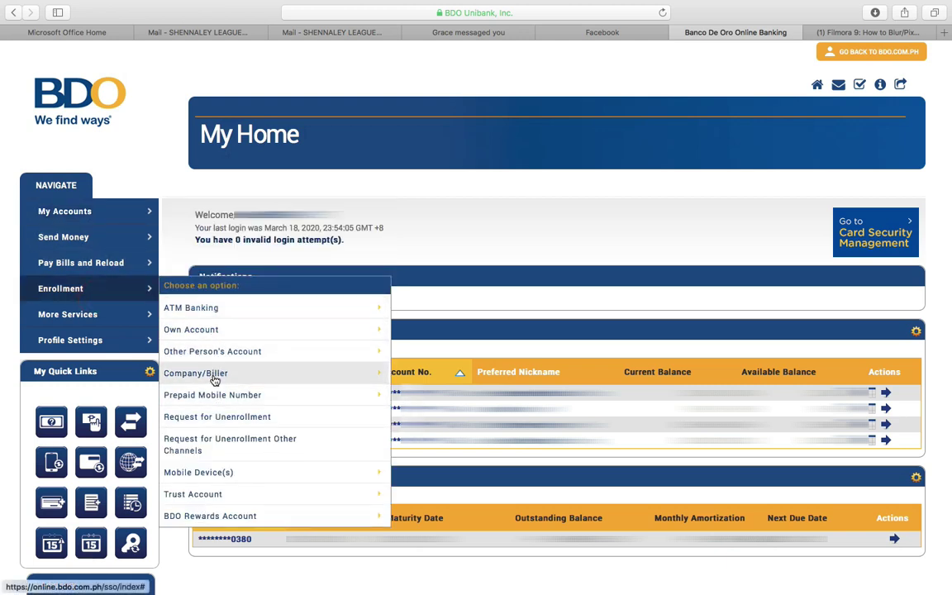
click(295, 374)
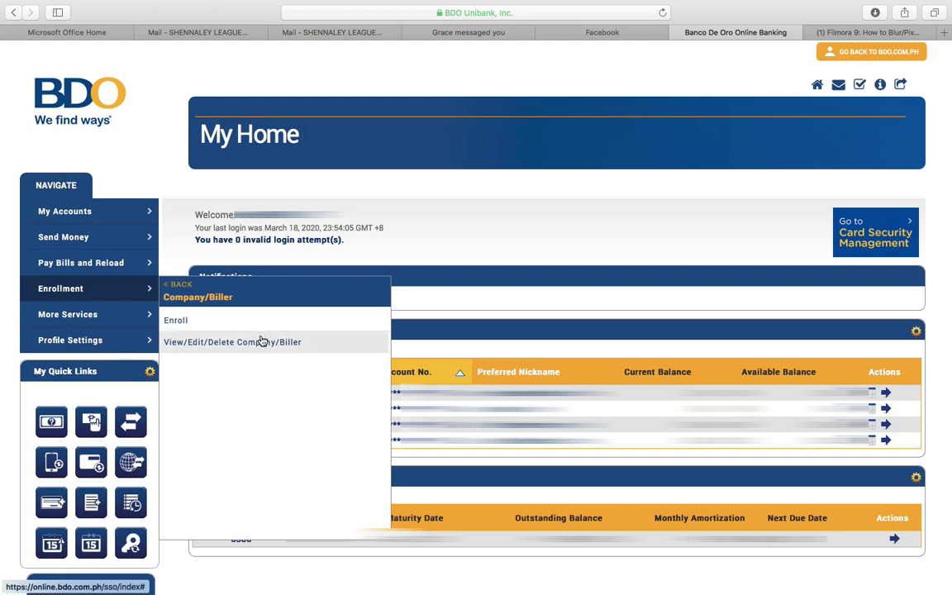
click(263, 319)
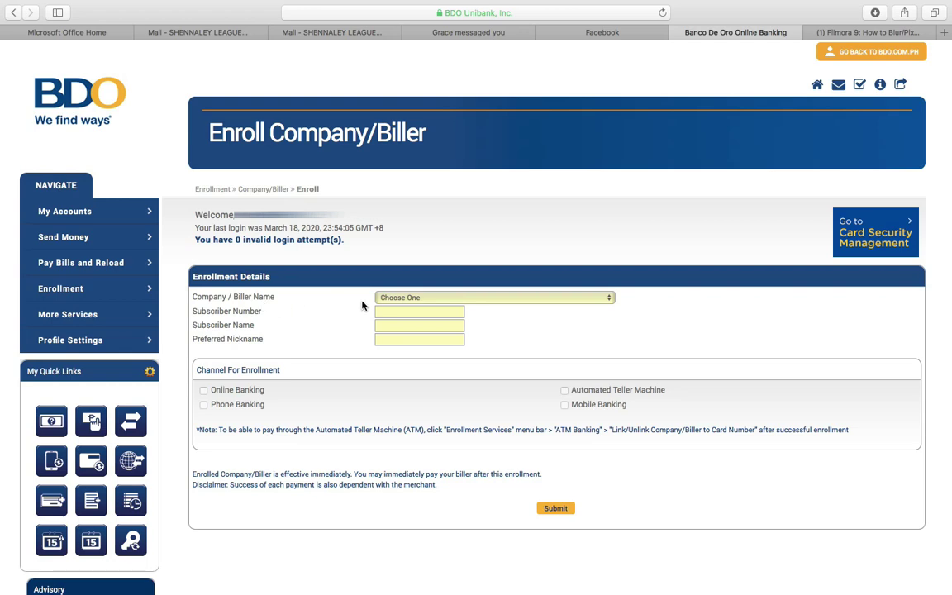
Select MANULIFE INSURANCE CO. from the Company / Biller Name dropdown
click(422, 298)
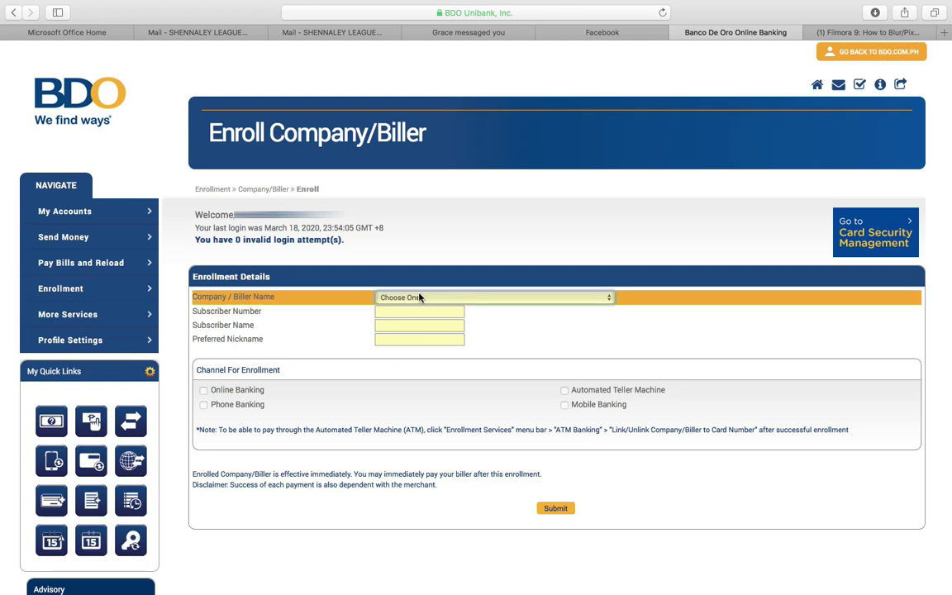
scroll(463, 429, down, 15)
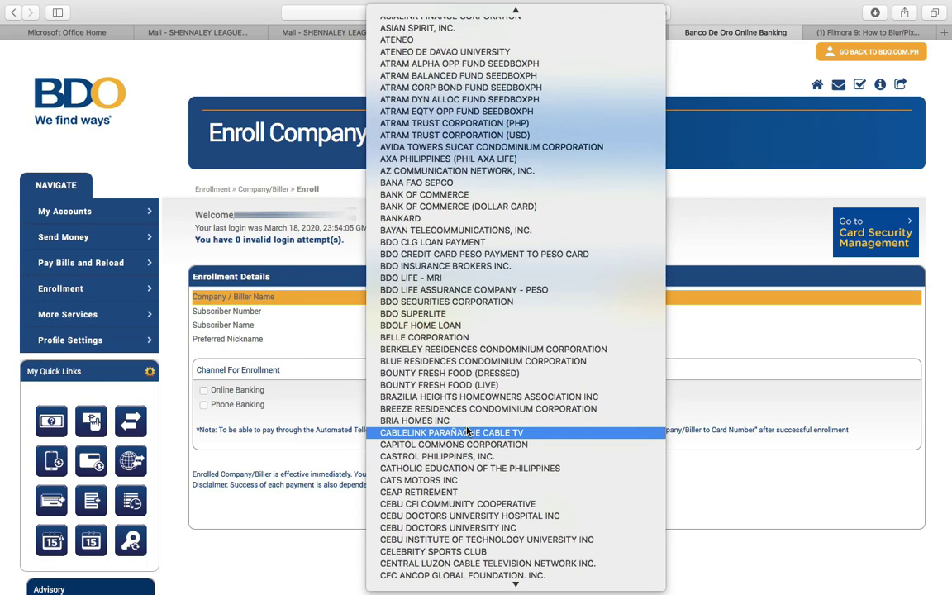
scroll(467, 431, down, 20)
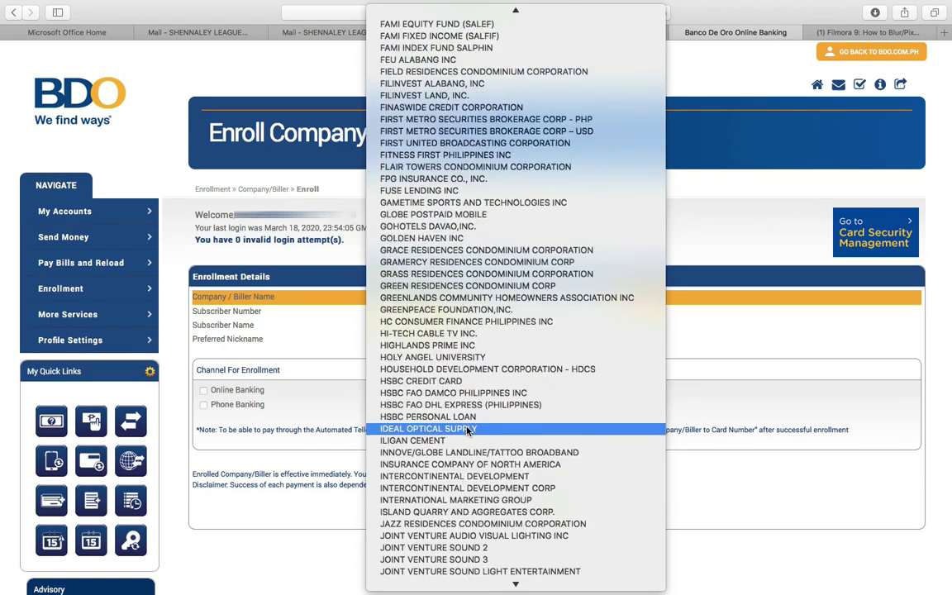
scroll(467, 431, down, 20)
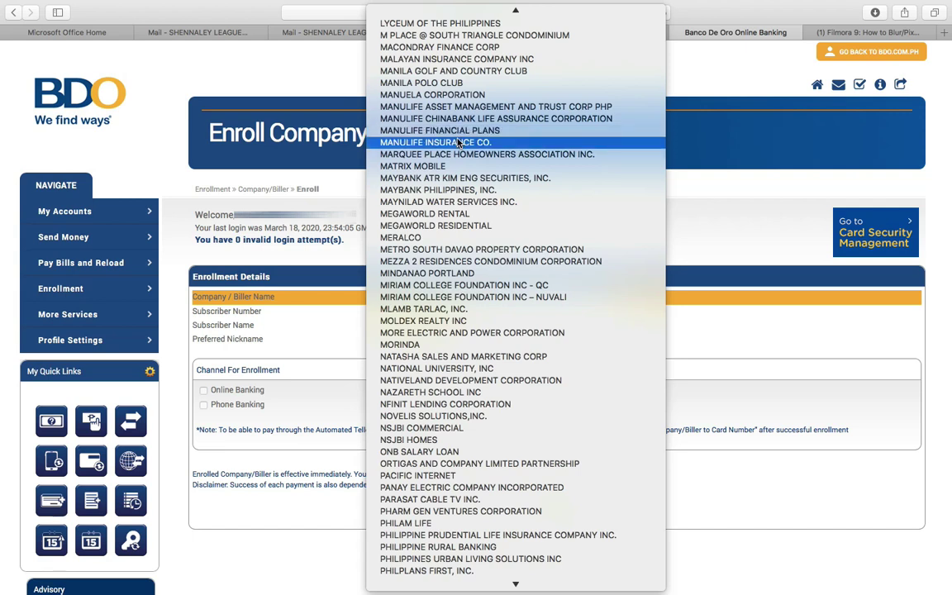
click(458, 143)
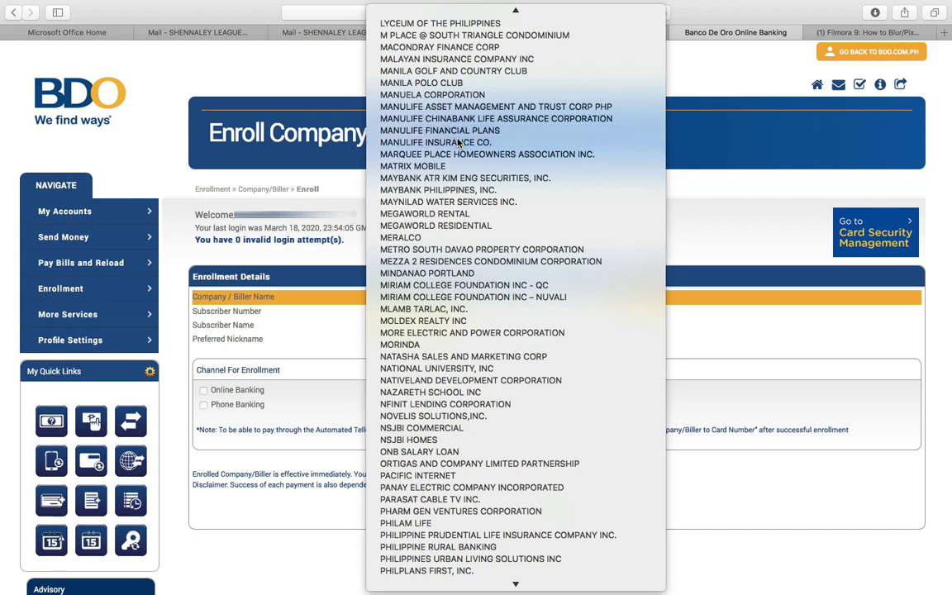
click(392, 310)
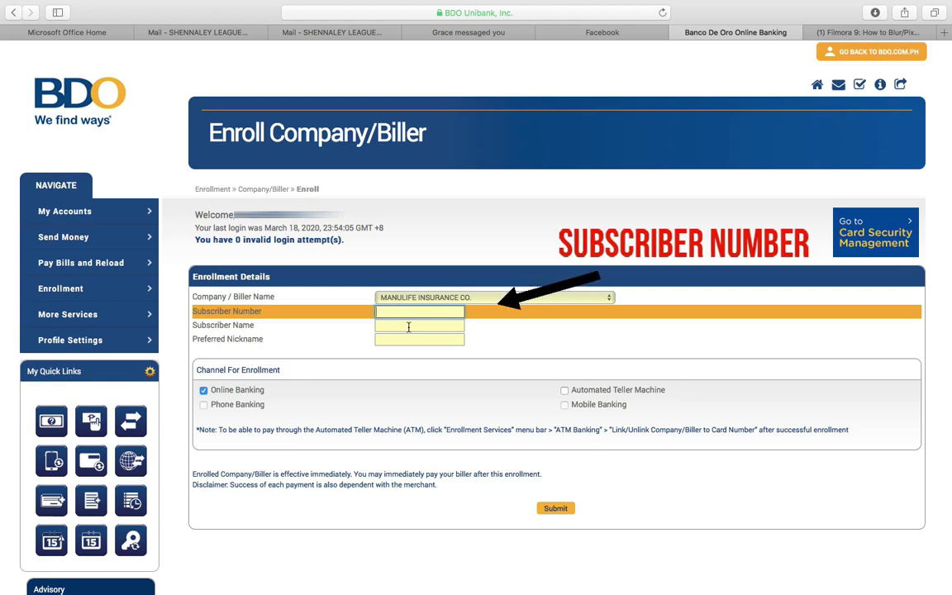
Fill in the policy's subscriber number and the subscriber's full name
click(409, 327)
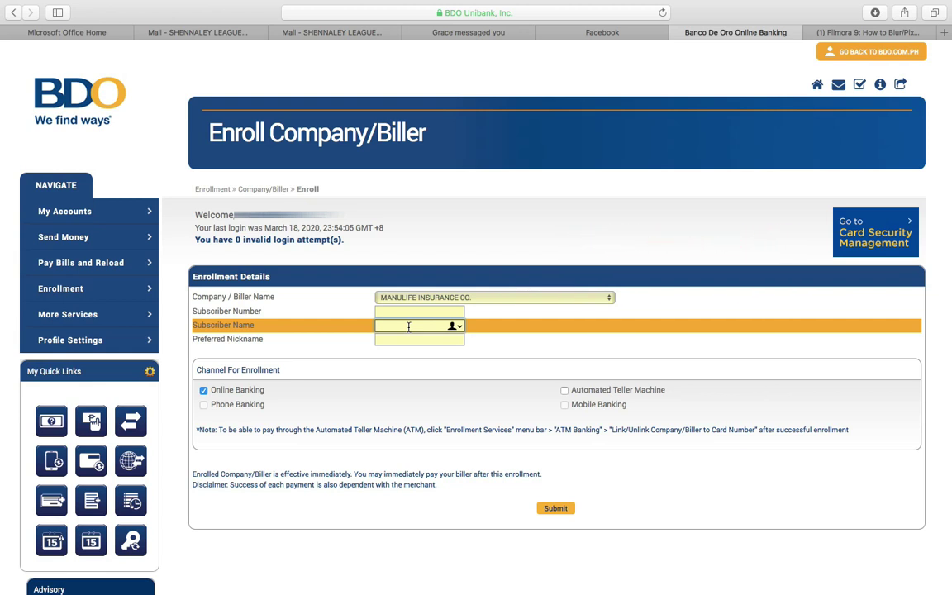
click(423, 312)
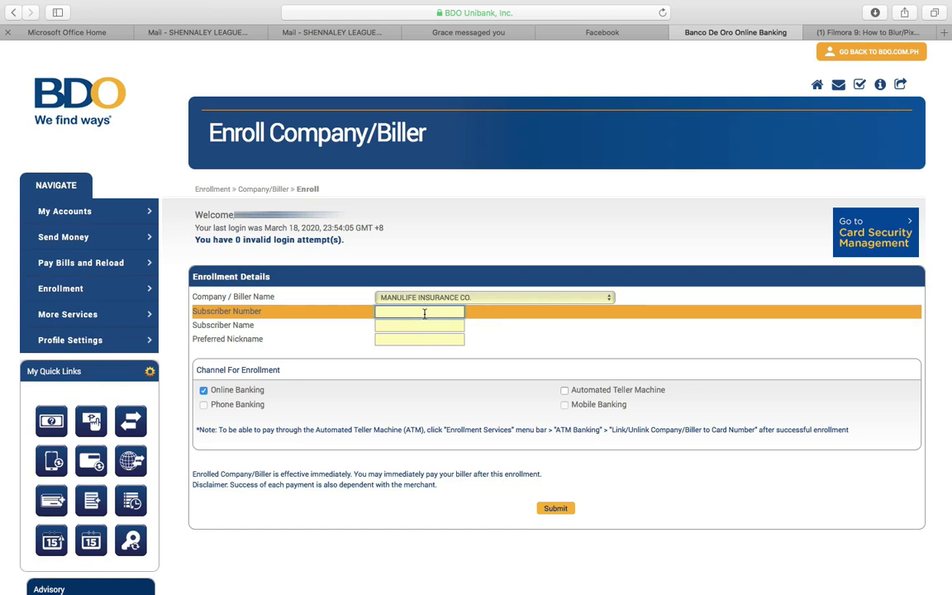
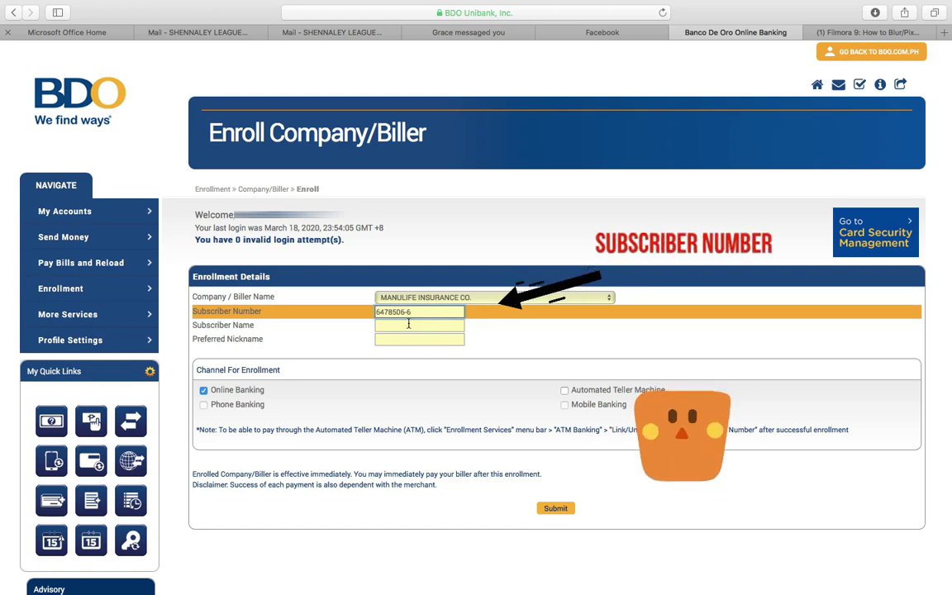
click(406, 326)
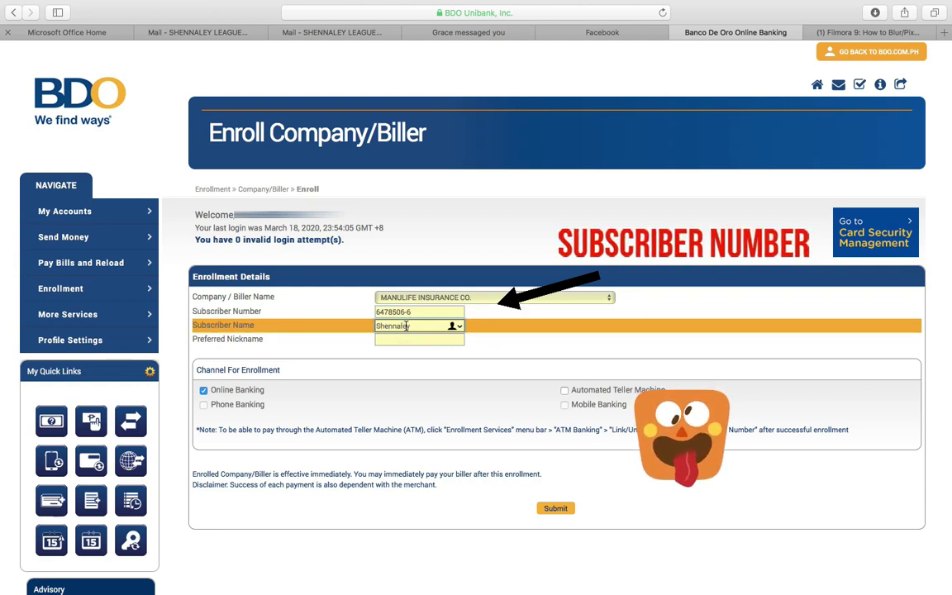
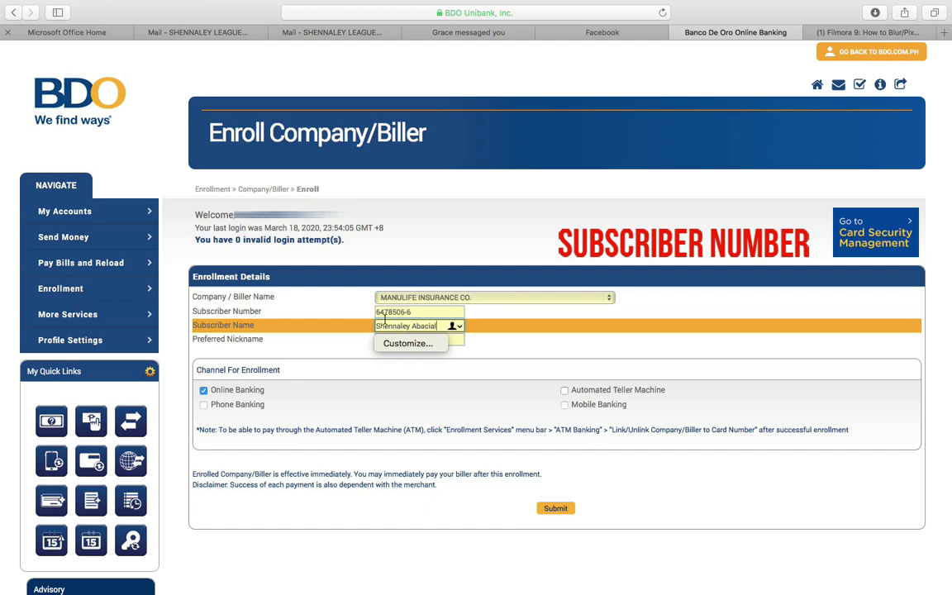
click(349, 343)
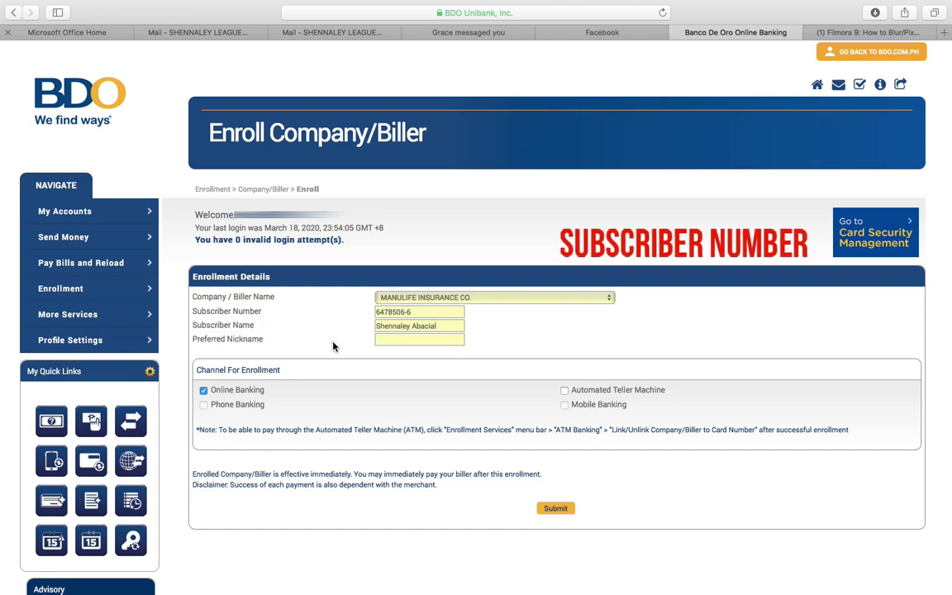
Set the Preferred Nickname to 'Peach MRI'
click(382, 340)
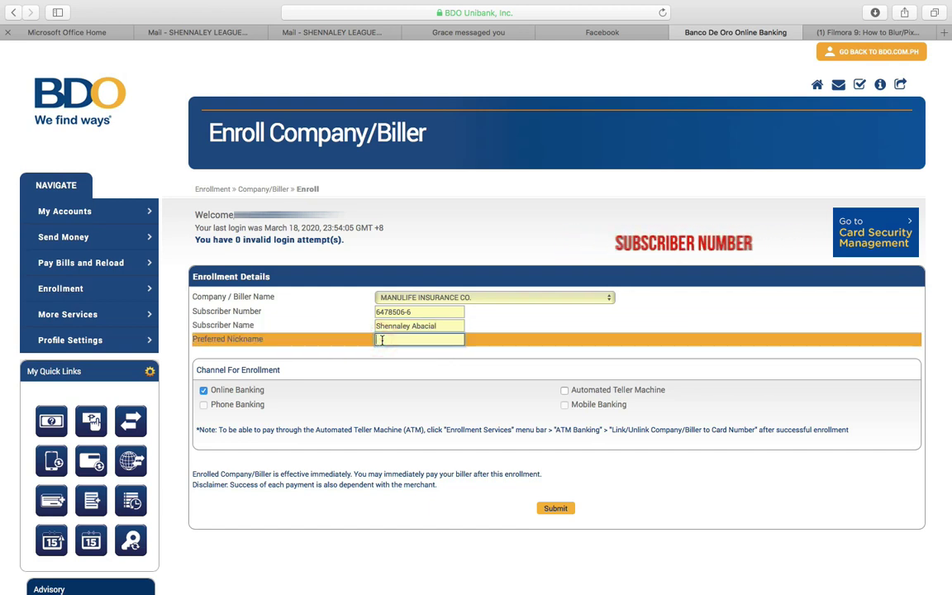
text(M)
key(BackSpace)
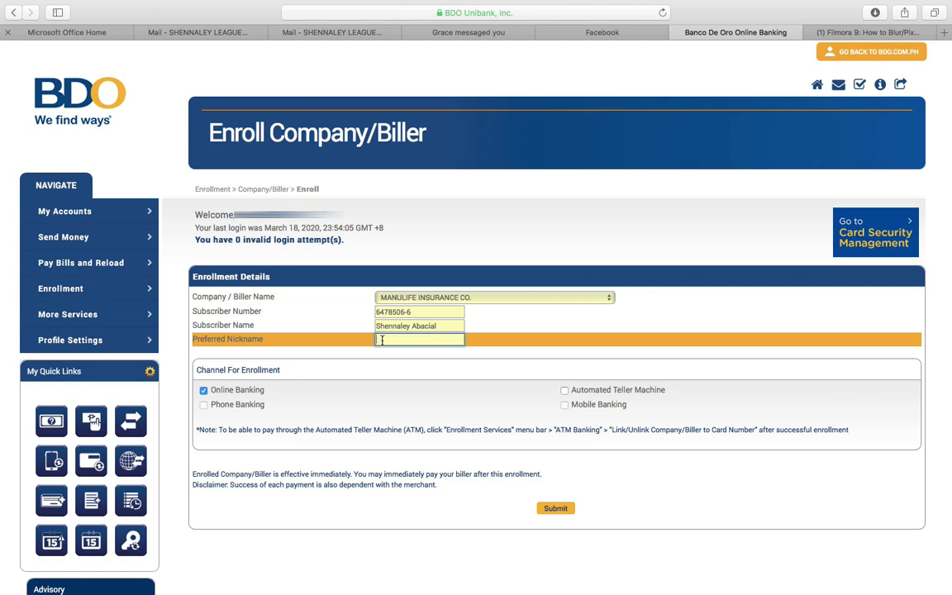
text(Peach MRI)
Submit the enrollment, then remove the dash from the subscriber number and resubmit for approval
click(559, 510)
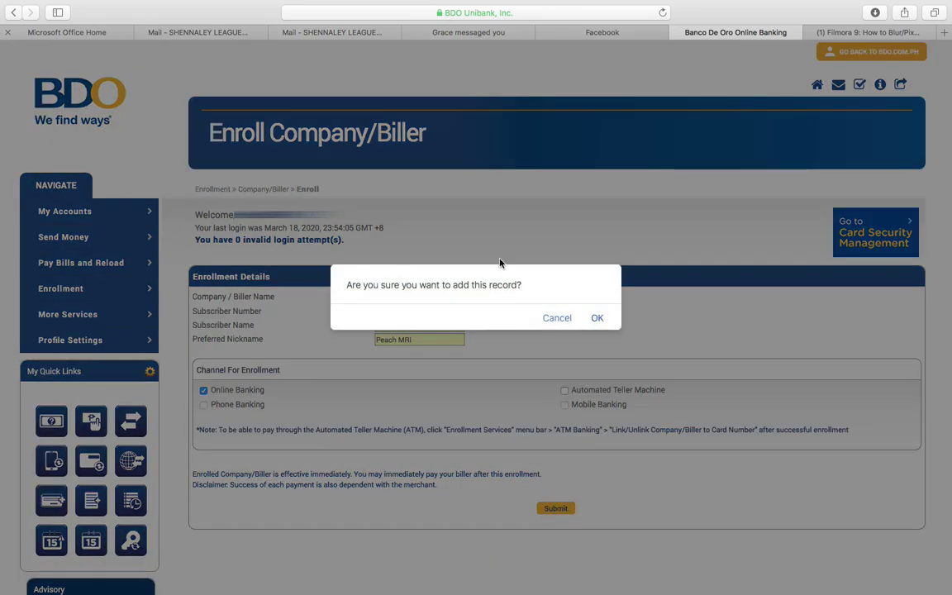
click(596, 319)
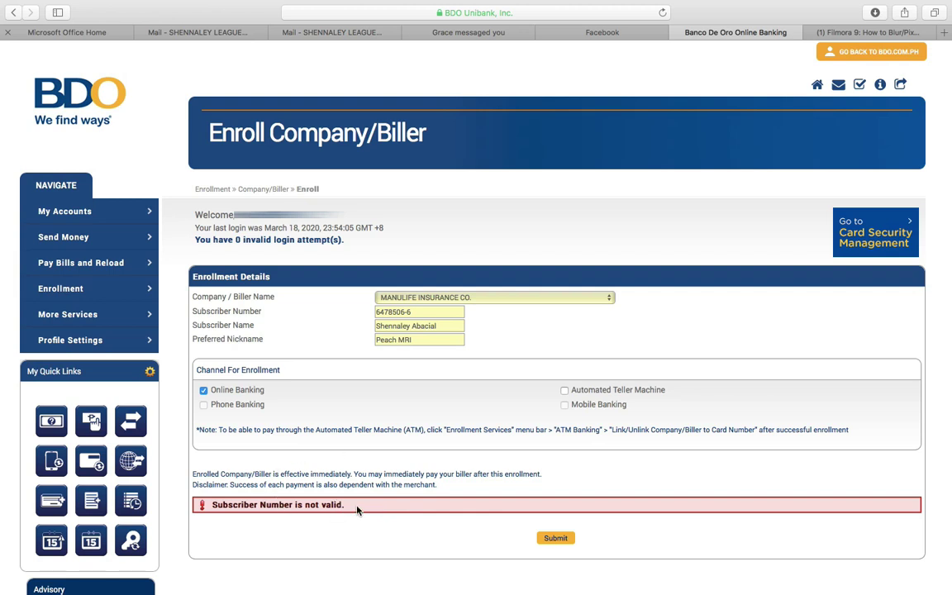
click(411, 311)
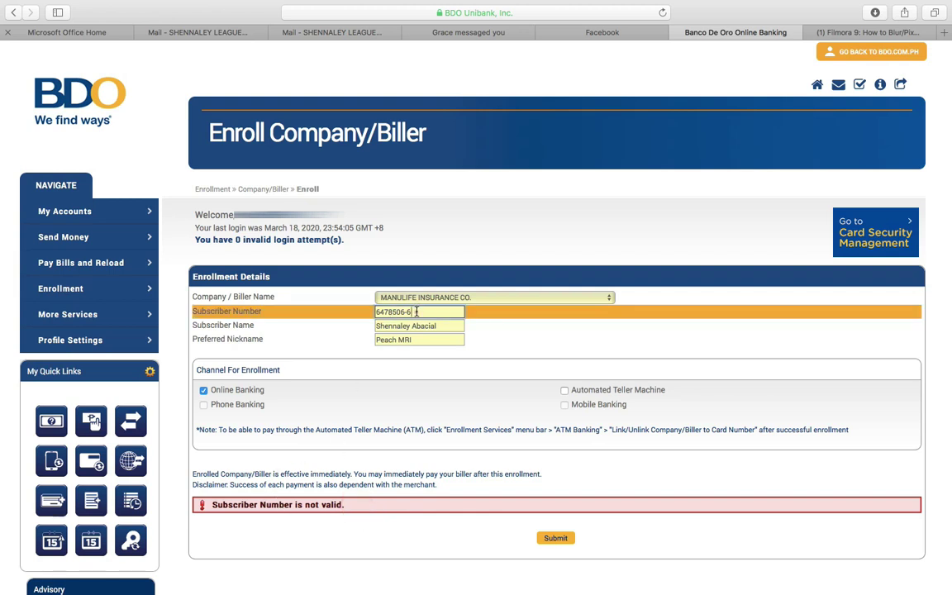
click(406, 312)
key(BackSpace)
text(-)
key(BackSpace)
click(554, 540)
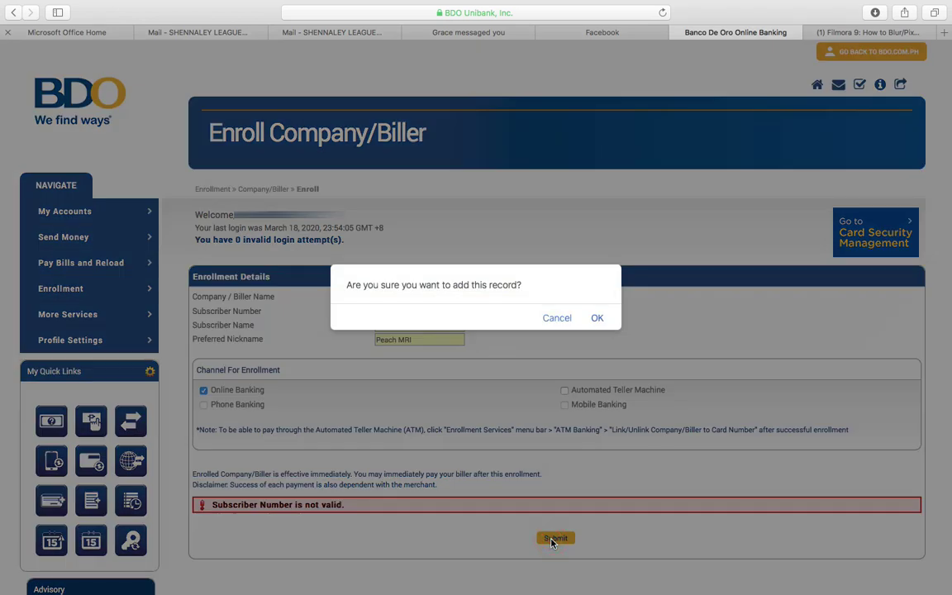
click(597, 319)
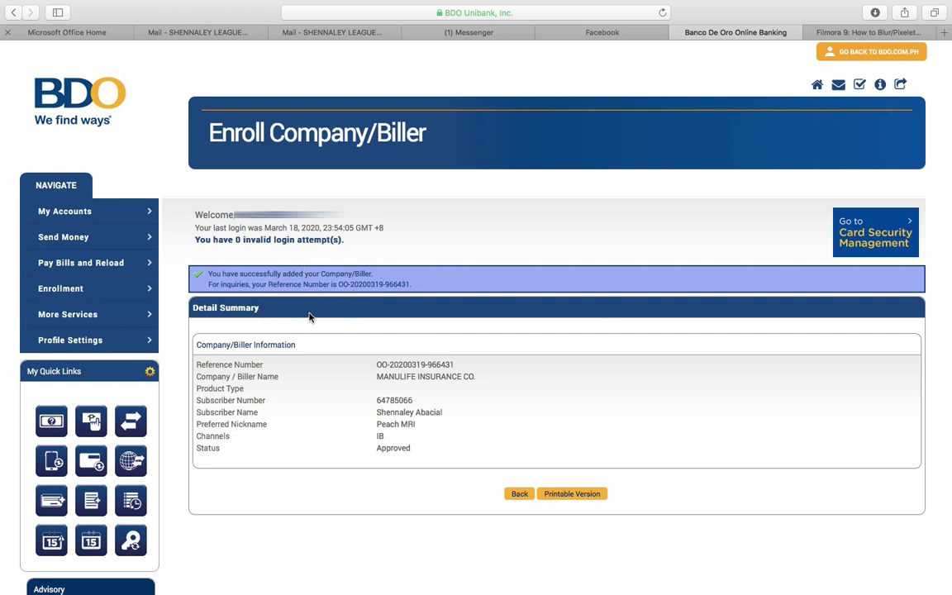
Review the biller, subscriber number, name and channels in the summary, then go to Pay Bills
double_click(428, 377)
double_click(398, 400)
double_click(407, 412)
drag(427, 430, 453, 447)
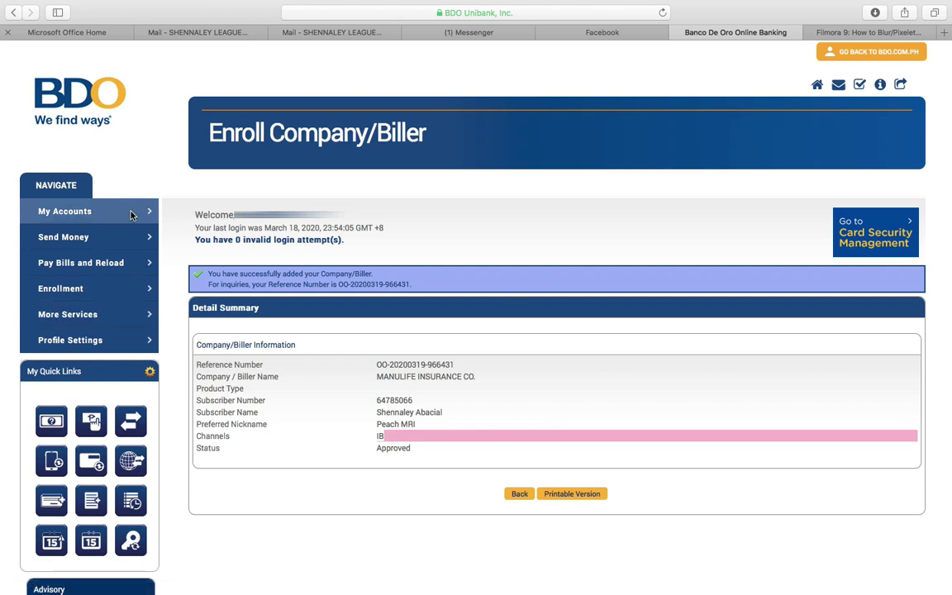
click(92, 423)
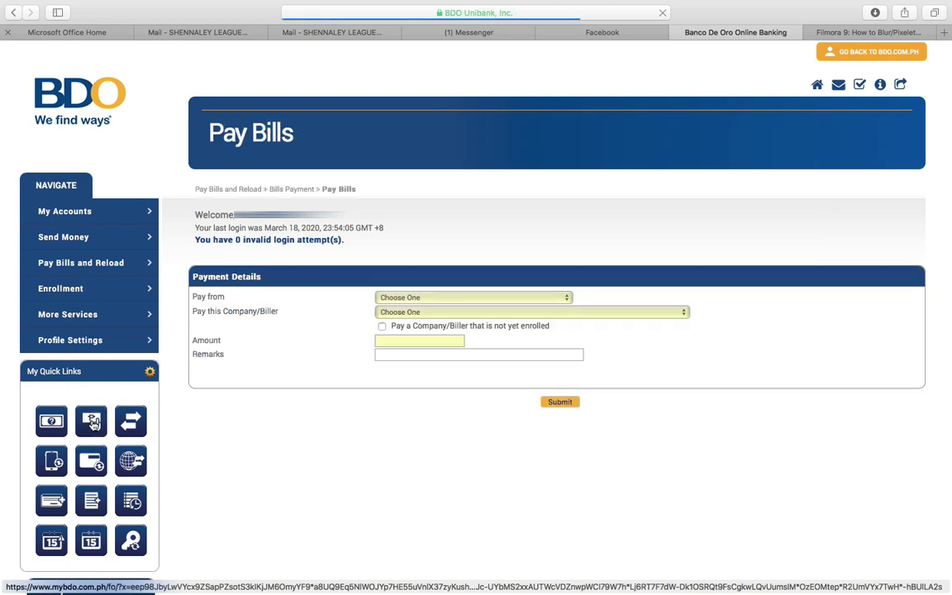
Pick the source account under Pay from and MANULIFE INSURANCE CO. as the biller
click(414, 299)
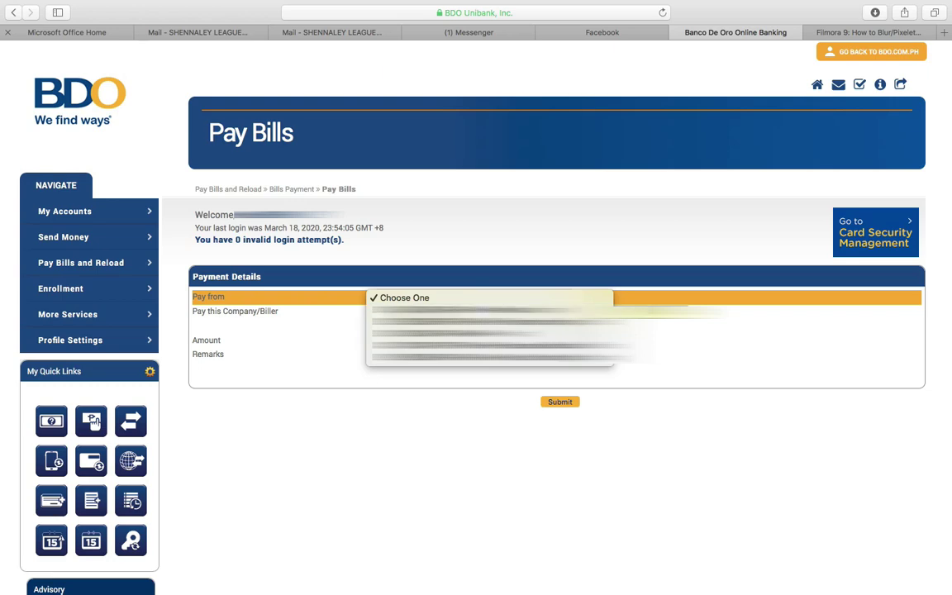
click(496, 311)
click(413, 311)
scroll(496, 428, down, 5)
scroll(496, 447, down, 5)
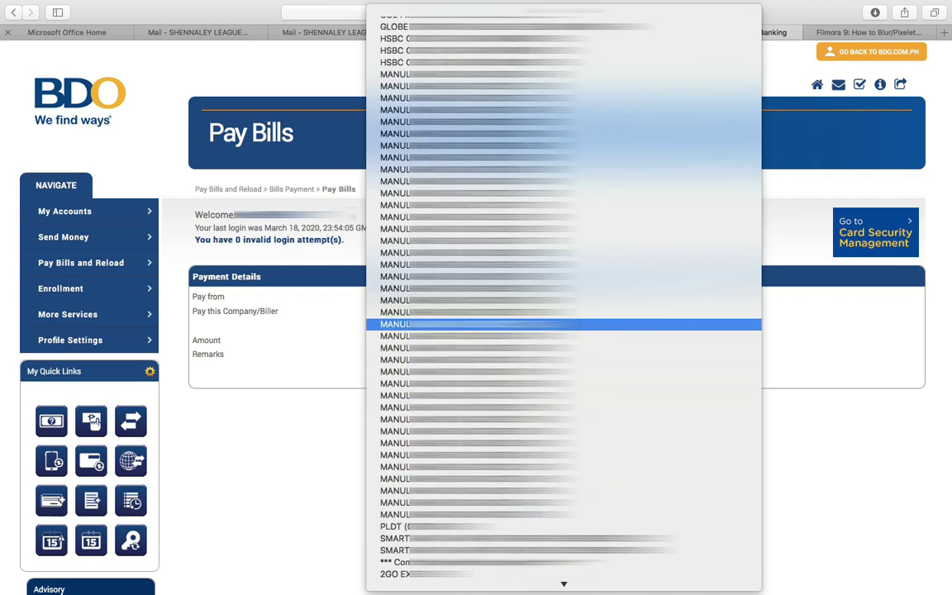
scroll(496, 454, up, 5)
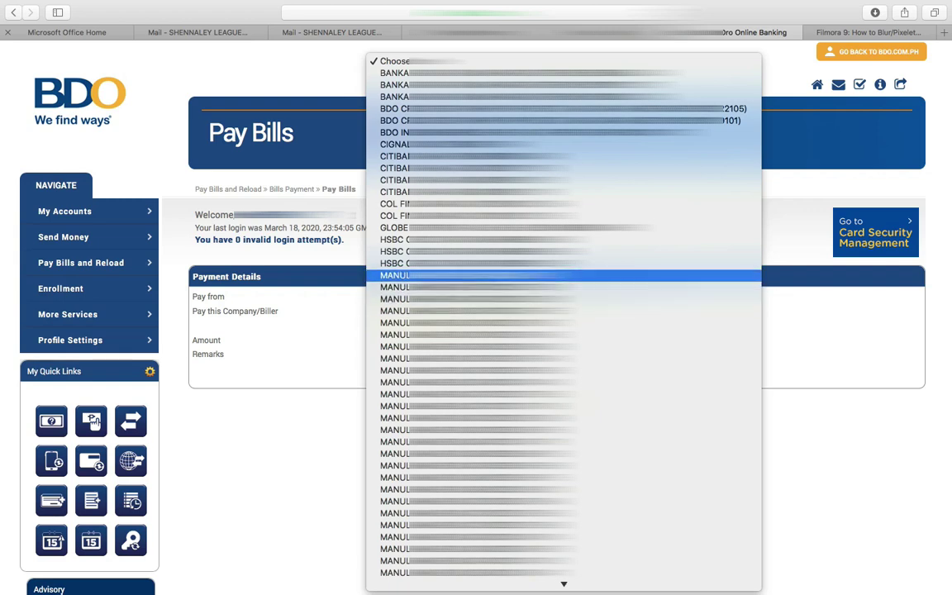
key(Return)
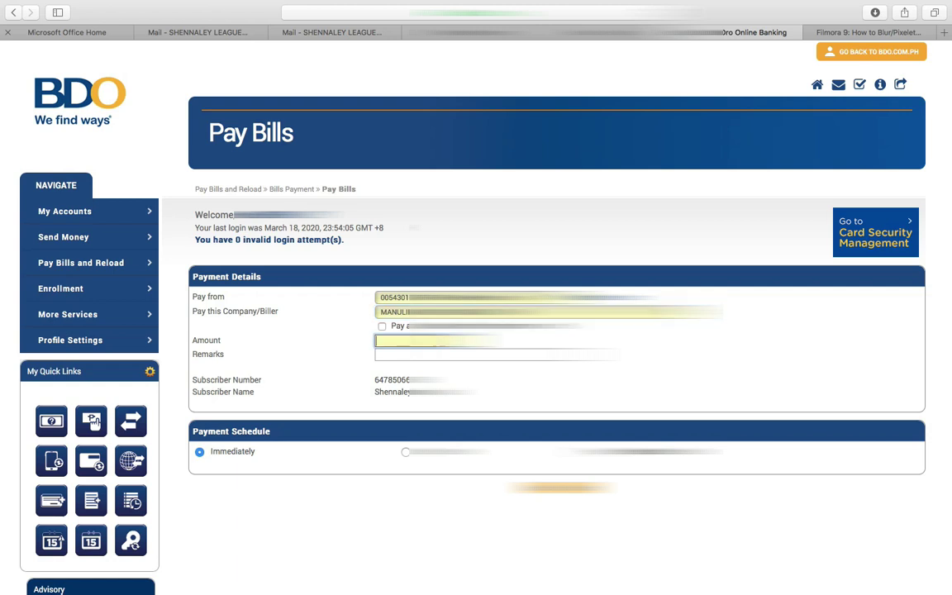
Enter 6000 as the amount and 'For due date Mar19 2020' as the remarks
text(6000)
click(402, 358)
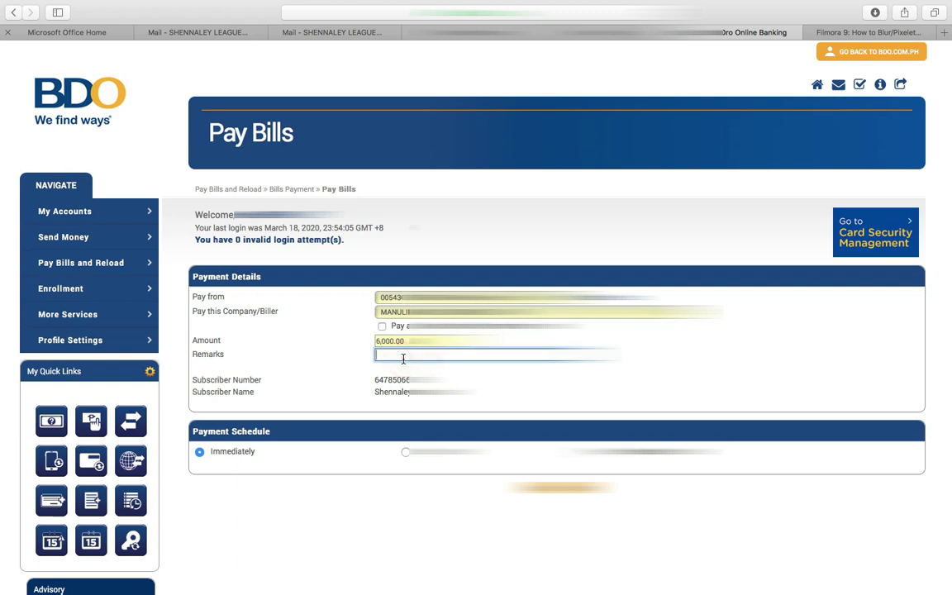
text(For due date )
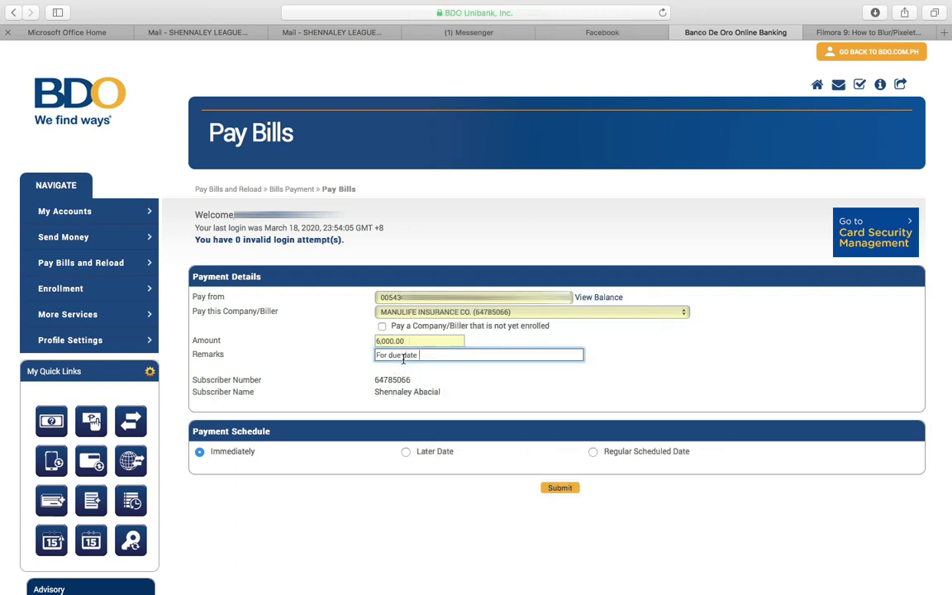
text(Mar19 2020)
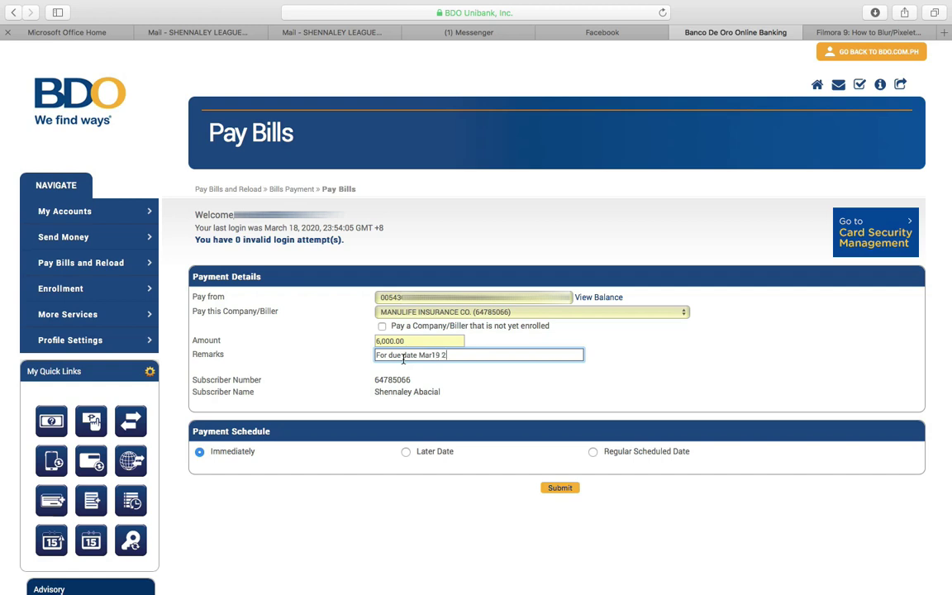